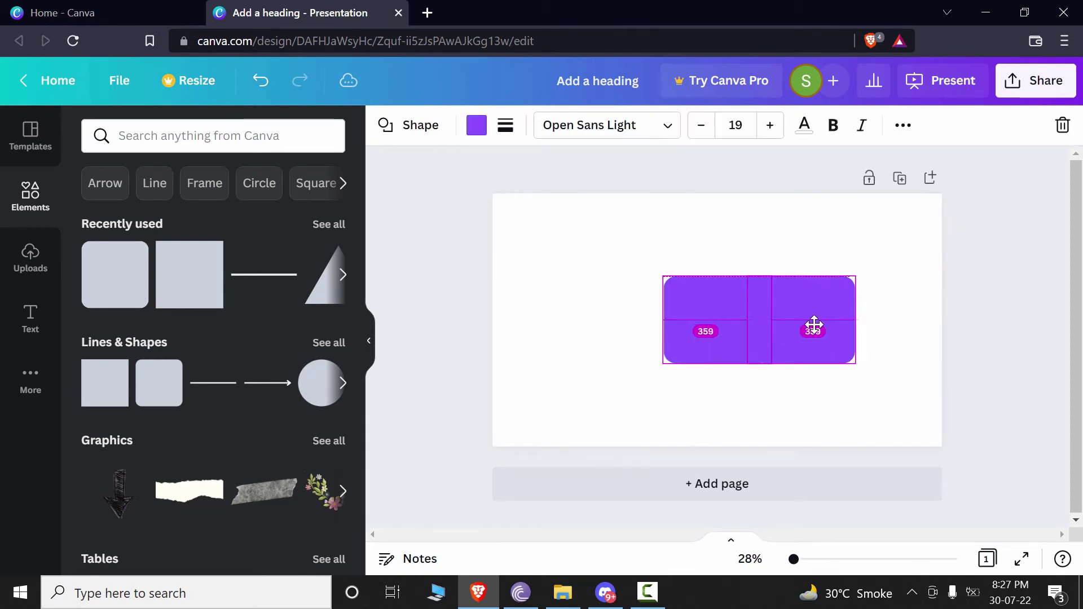
Step: Open the shape colour choices and drag the orange rectangle lower on the page
click(477, 126)
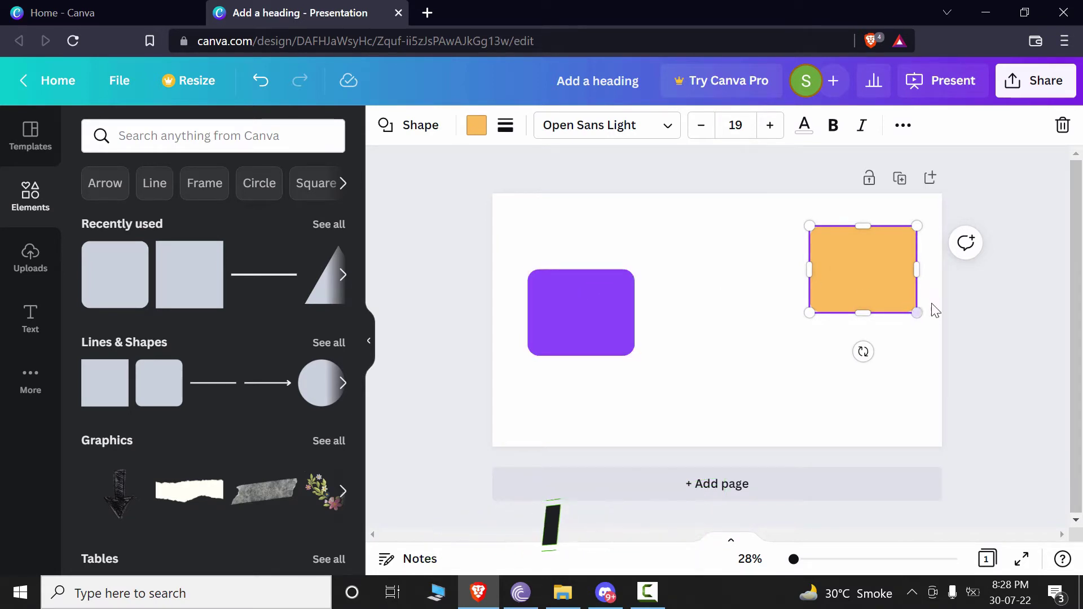
drag(870, 268, 870, 310)
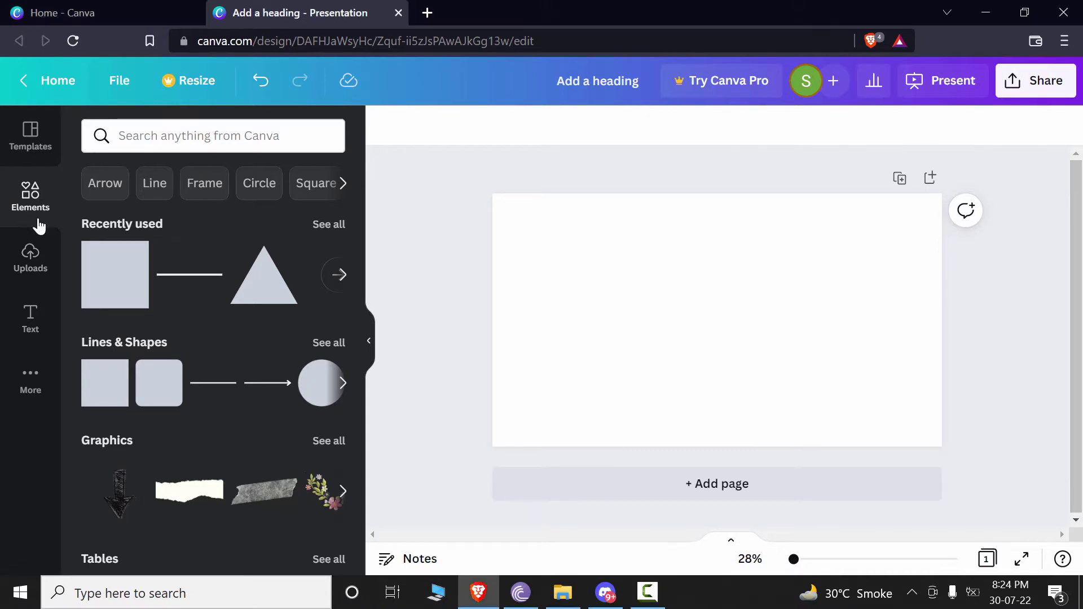
Step: Add a rounded square from Lines & Shapes, colour it purple, widen it and shift it up-left
drag(163, 378, 597, 270)
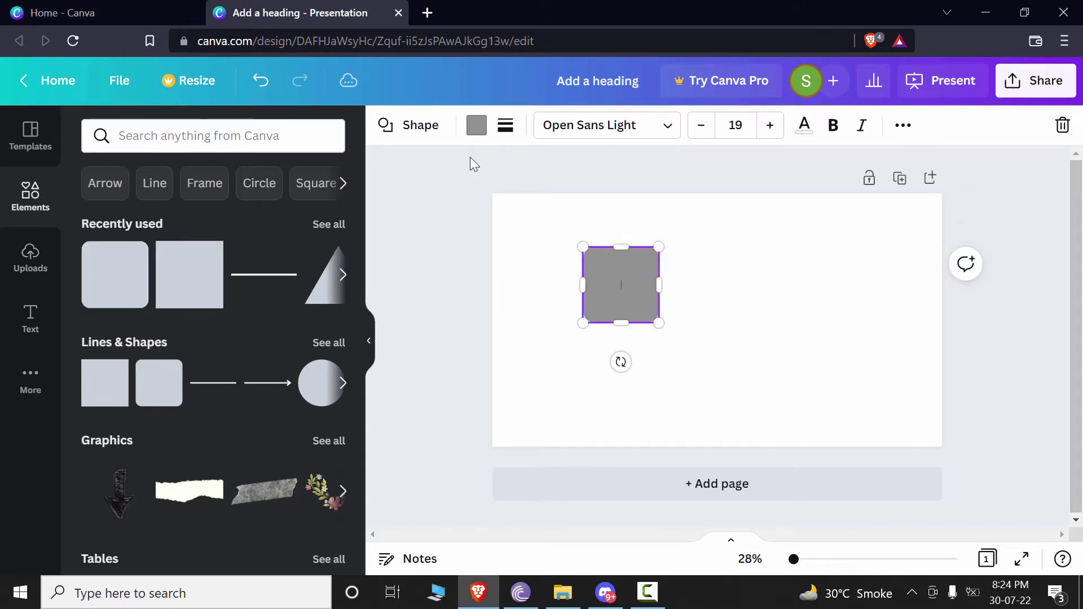
click(476, 124)
scroll(338, 451, down, 1)
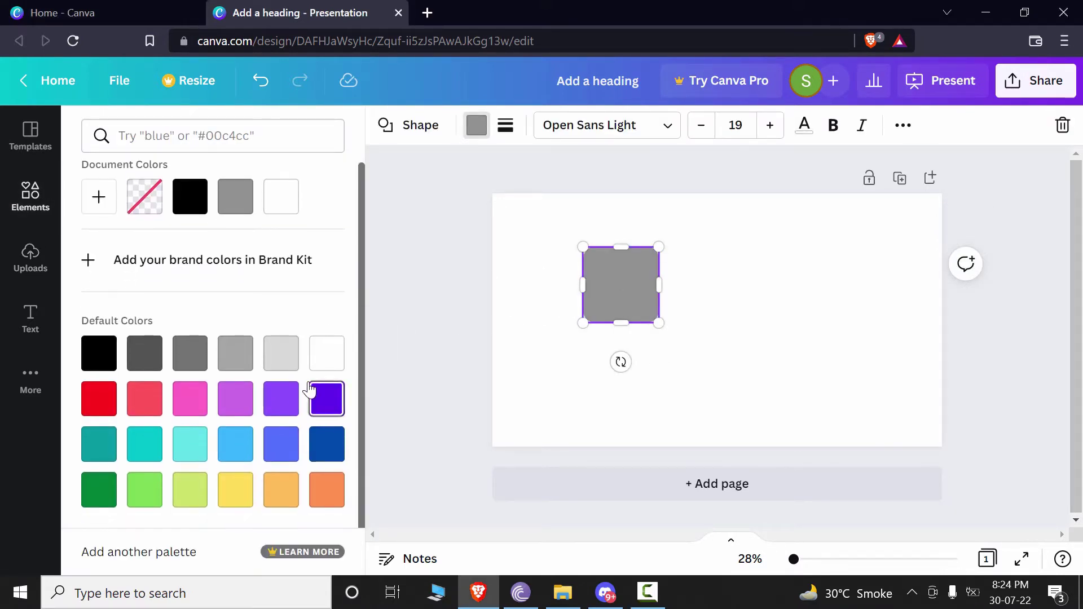
click(281, 399)
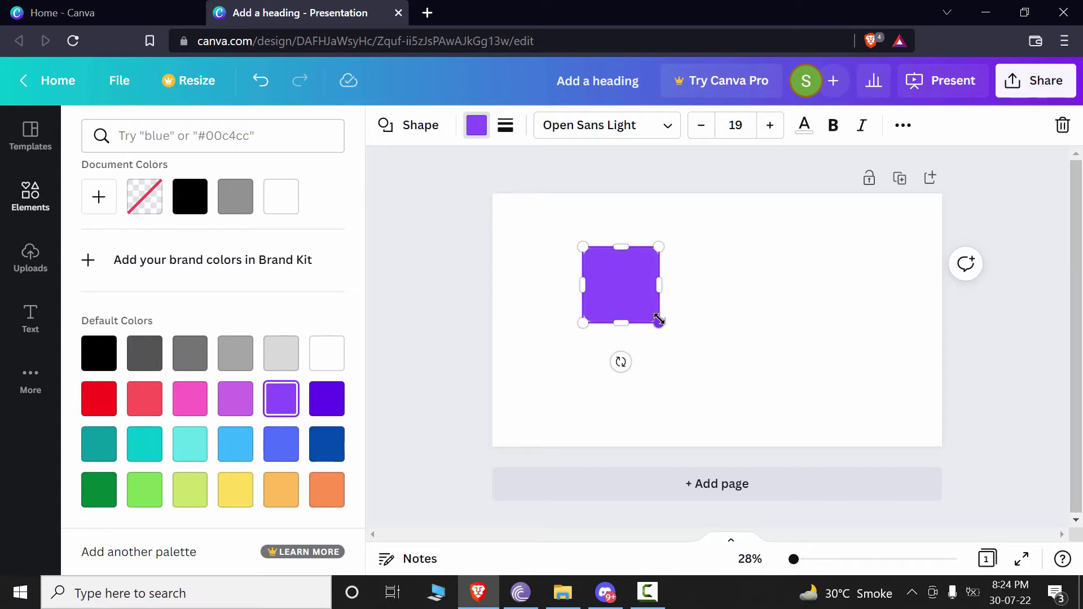
drag(658, 322, 692, 334)
drag(612, 307, 585, 297)
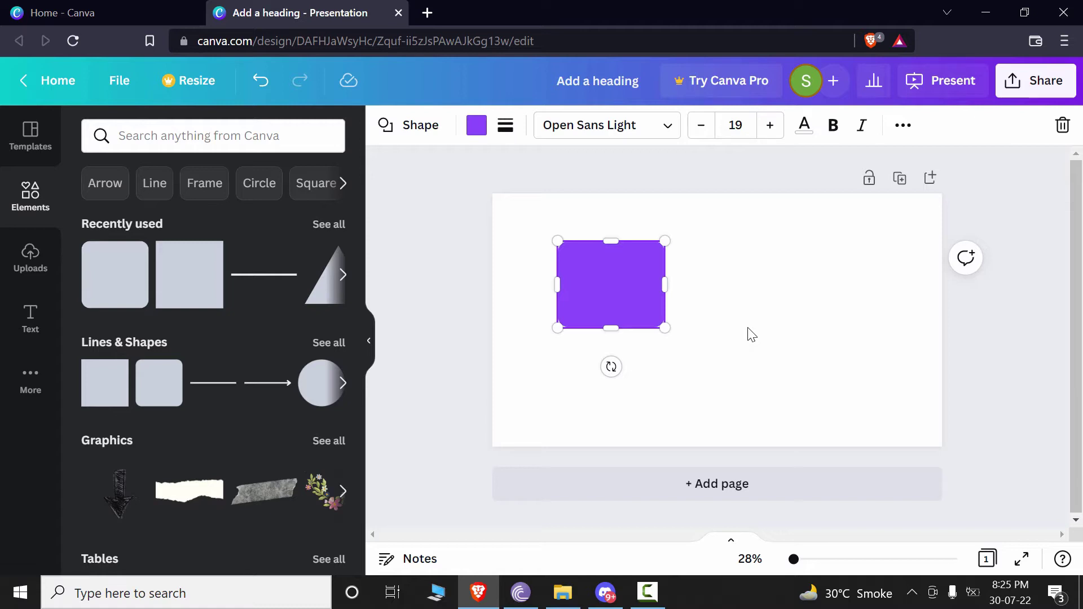
Step: Drag the purple rectangle until the pink guides show it at the page centre
click(739, 319)
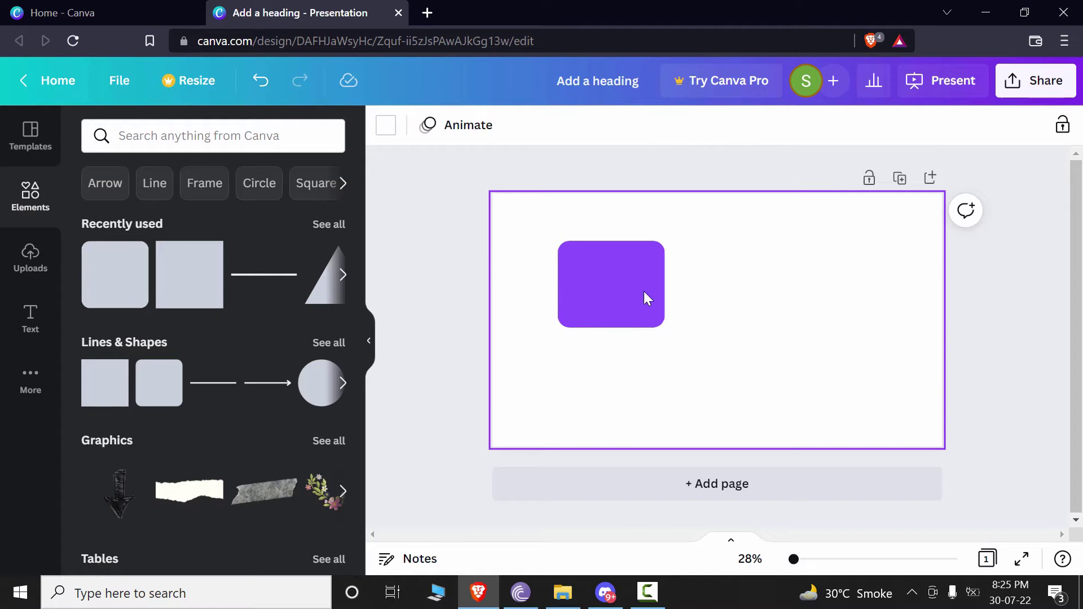
click(643, 293)
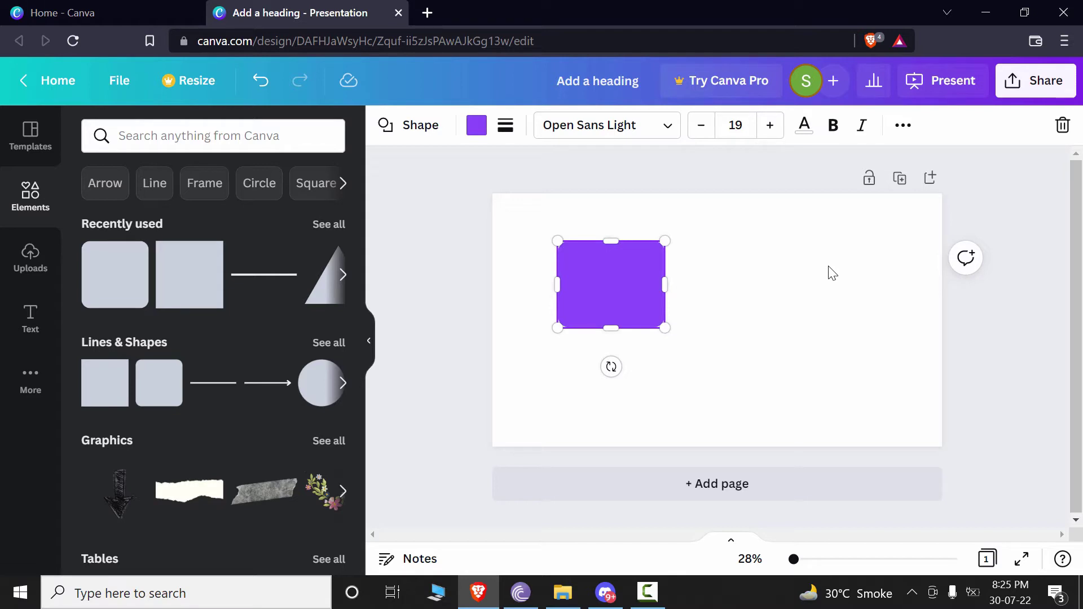
drag(586, 316, 637, 291)
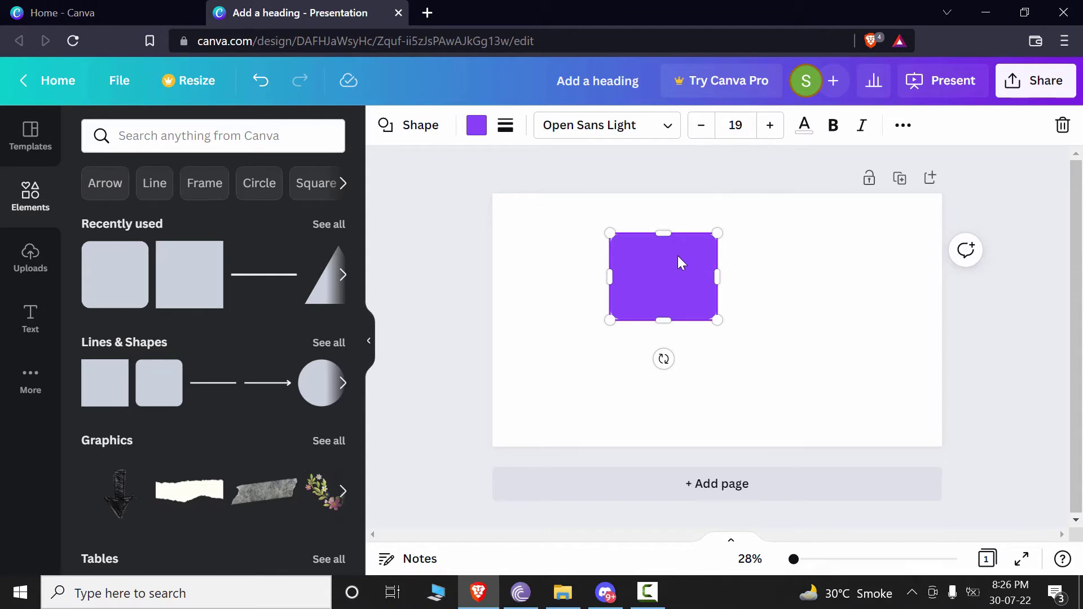
drag(673, 269, 777, 292)
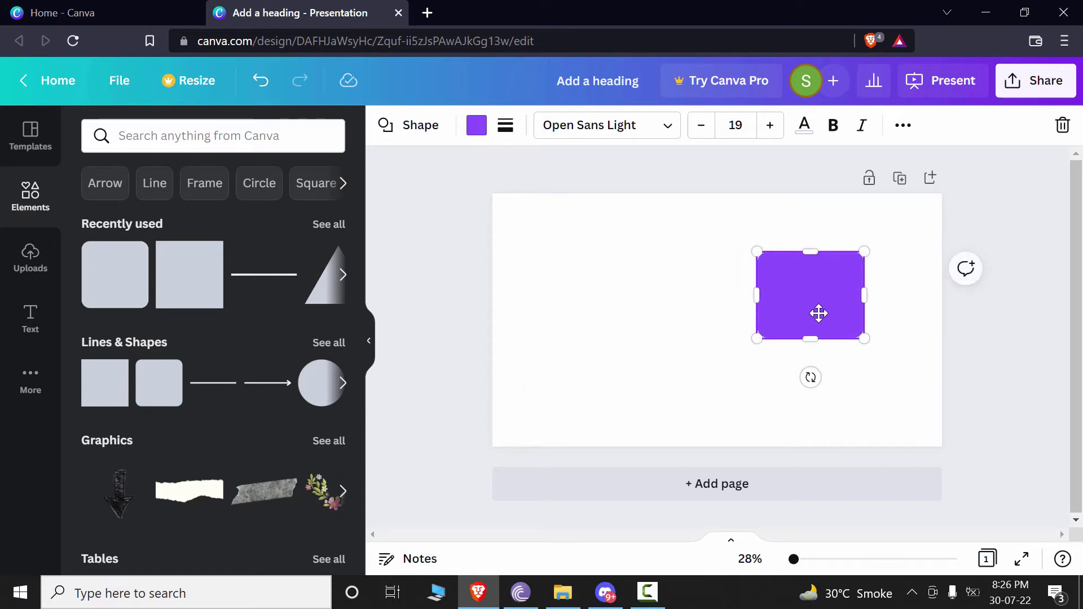
drag(818, 312, 739, 341)
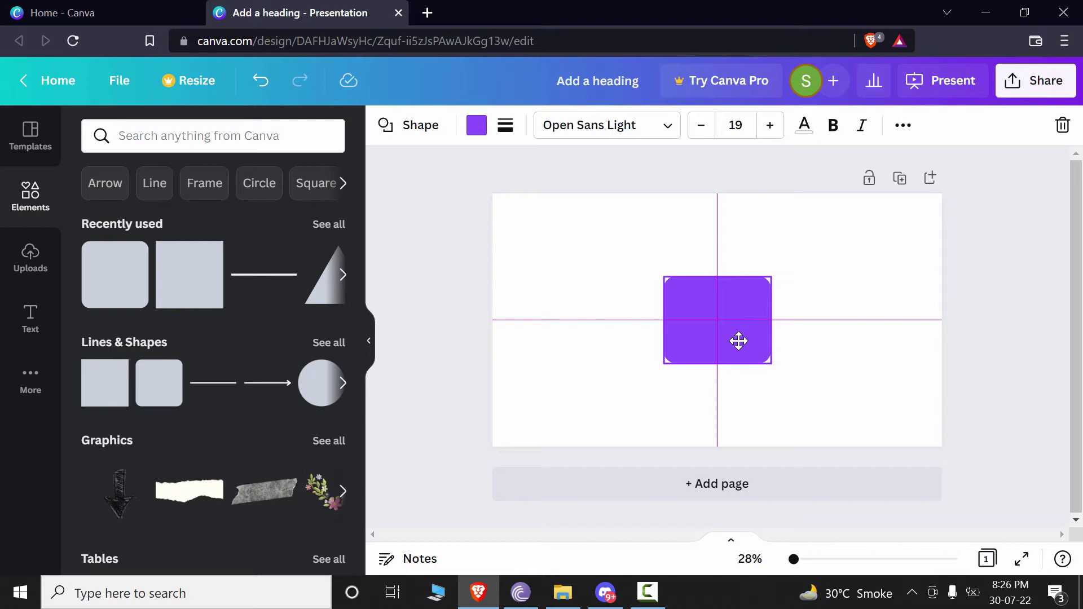
click(597, 252)
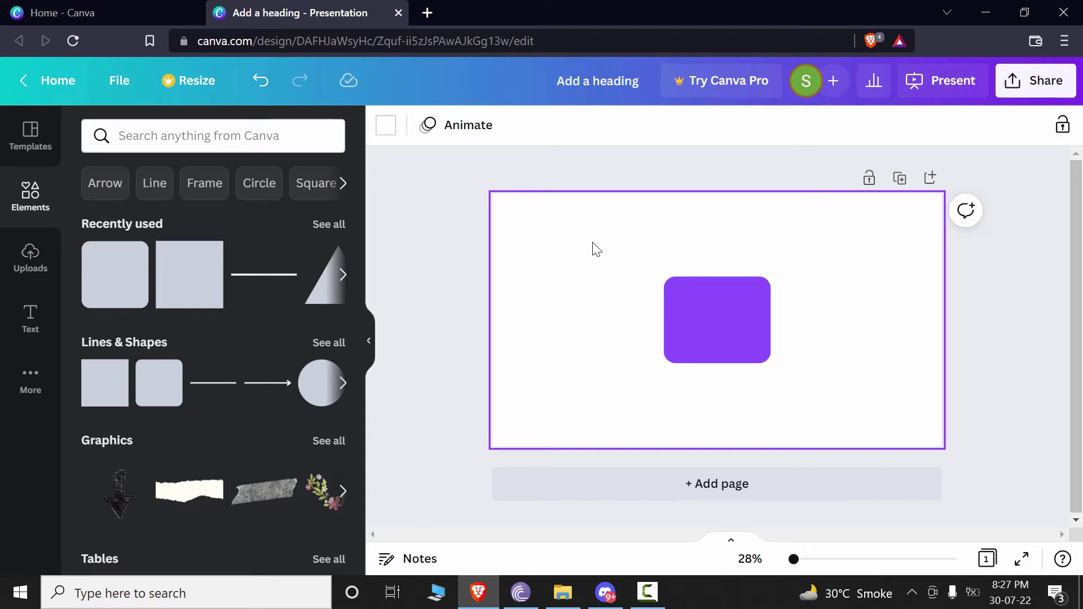
drag(714, 307, 846, 317)
Step: Duplicate the purple shape and colour the copy orange
click(643, 340)
click(477, 125)
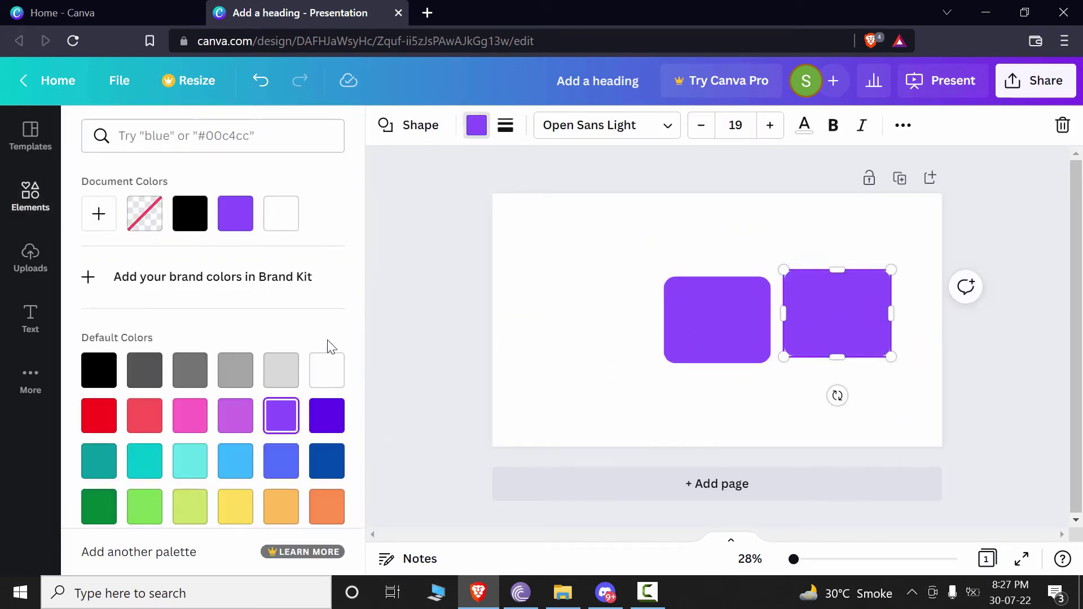
click(281, 507)
click(818, 313)
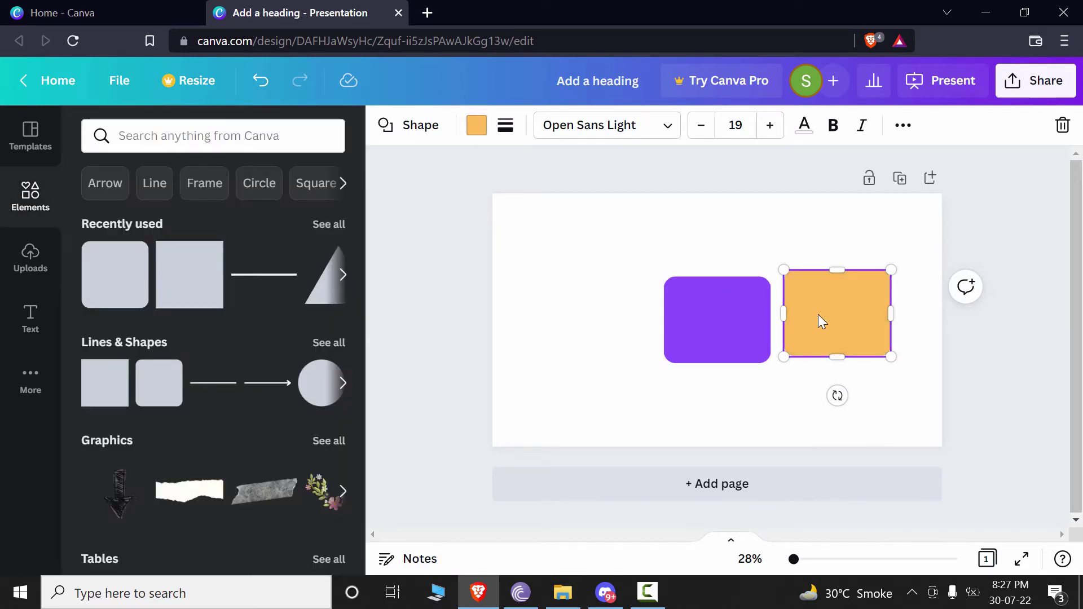
Step: Move the orange copy to the top right and the purple rectangle toward the left edge
drag(840, 289, 868, 245)
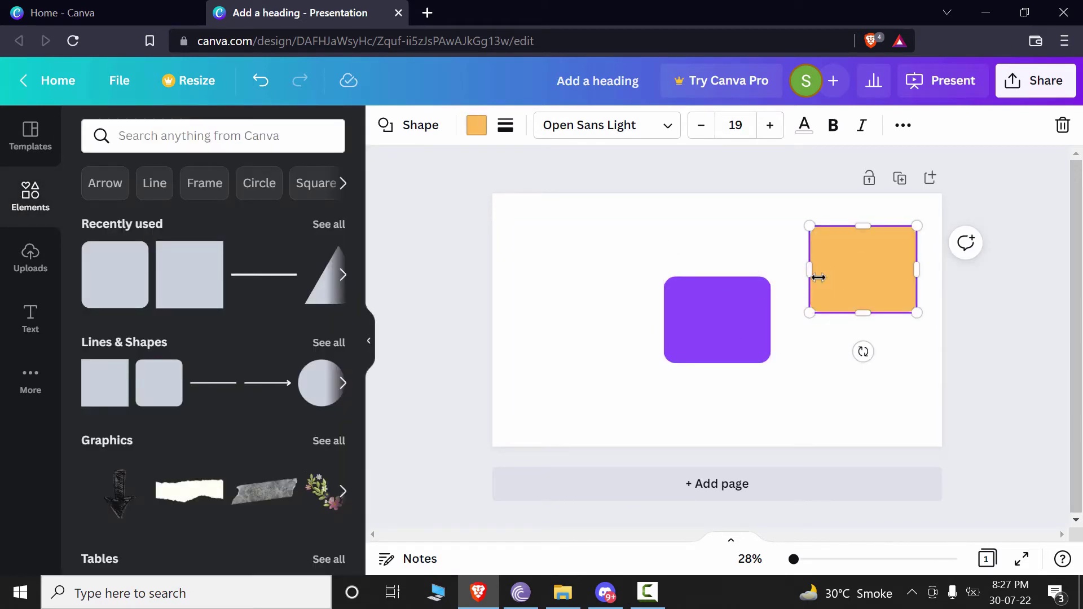
drag(731, 333, 595, 326)
click(724, 215)
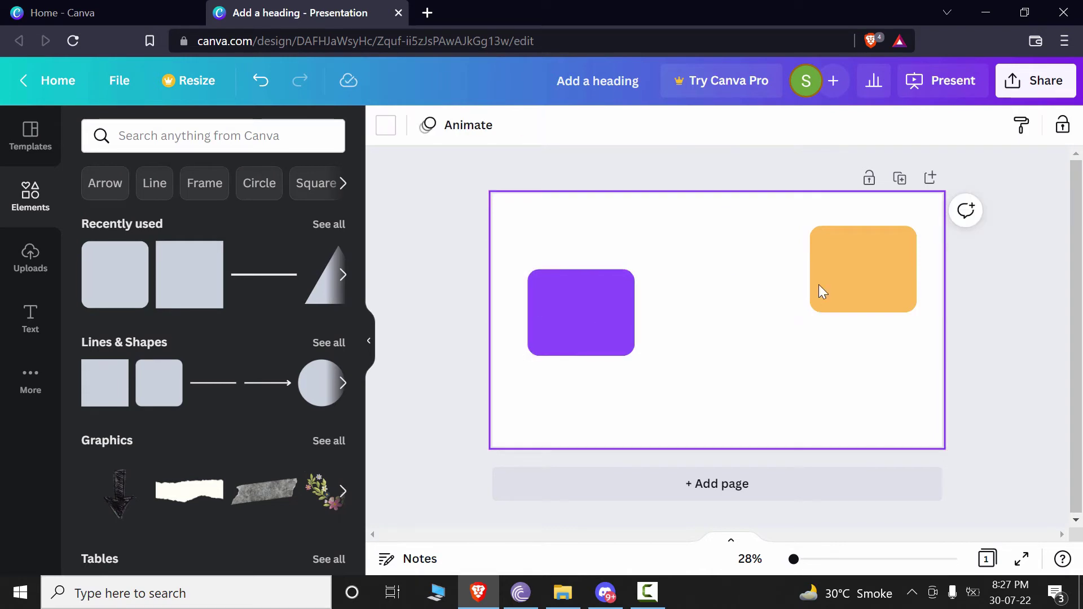
click(841, 283)
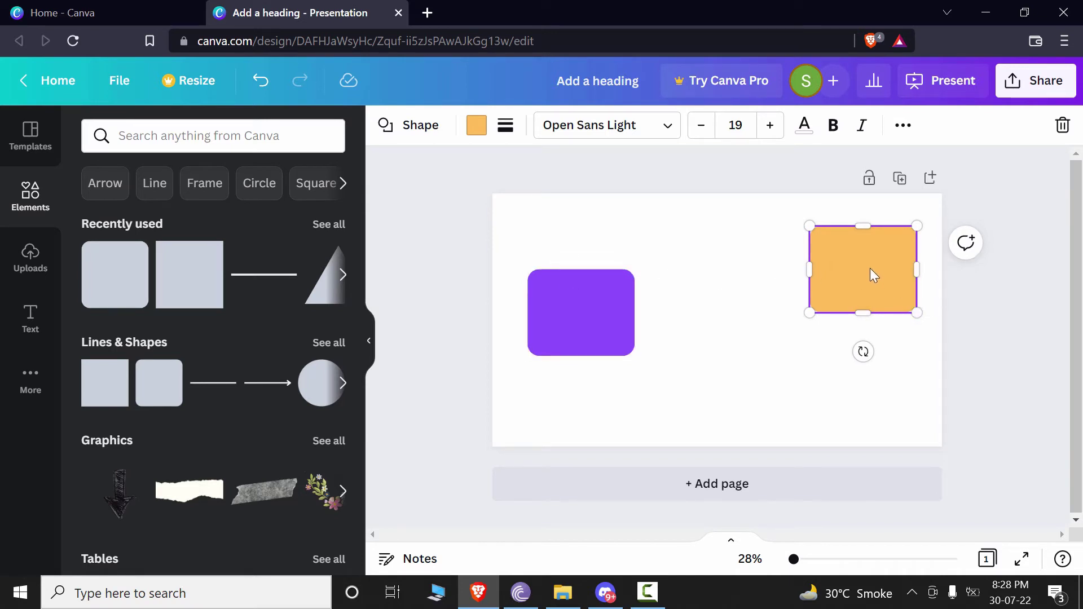
Step: Drop the orange rectangle level with the purple one and nudge both to the side margin guides
drag(874, 275, 869, 311)
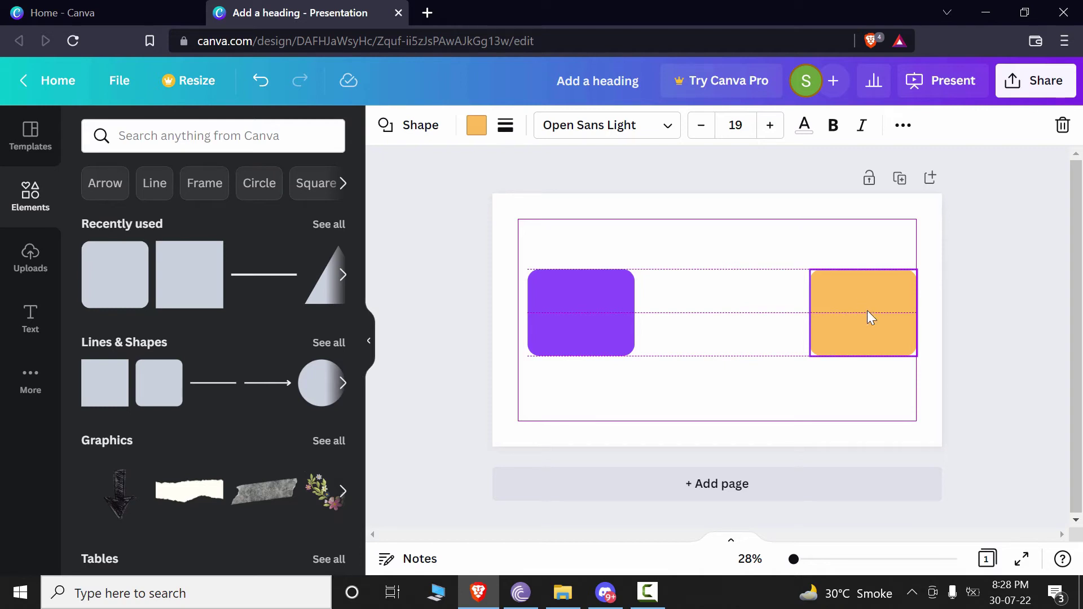
click(614, 317)
drag(610, 317, 605, 312)
click(860, 326)
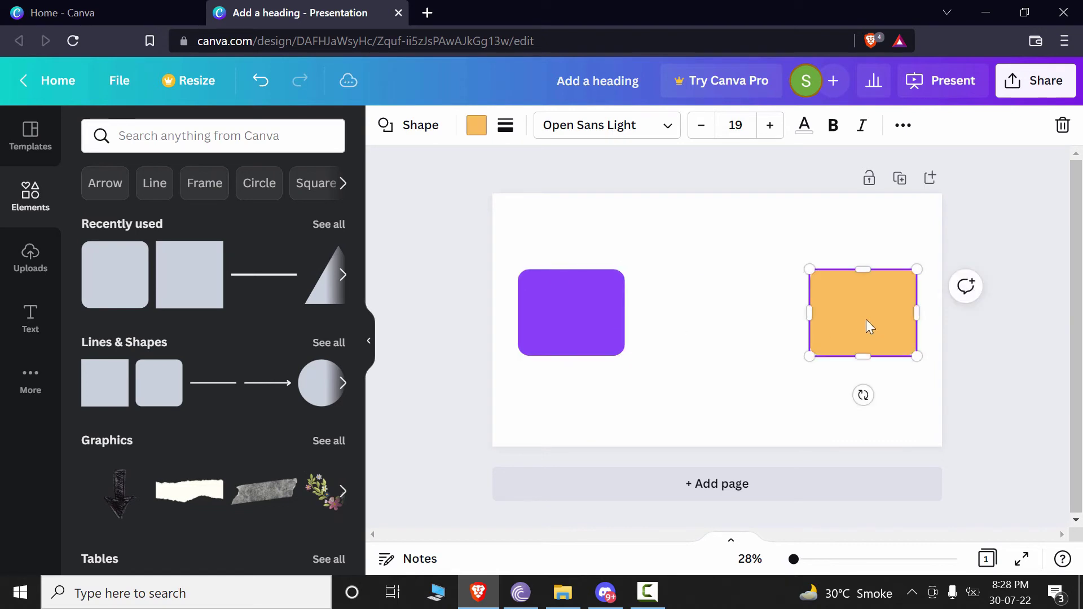
drag(868, 320, 868, 317)
right_click(866, 317)
click(774, 465)
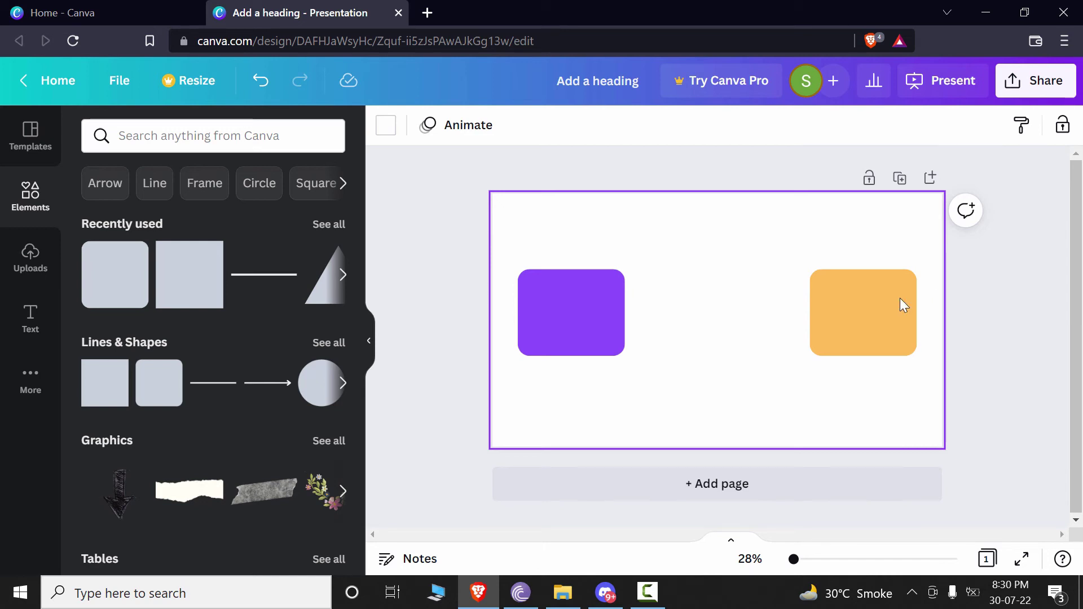
Step: Undo the accidental orange move, marquee-select both rectangles and lock them with the padlock
drag(894, 302, 899, 271)
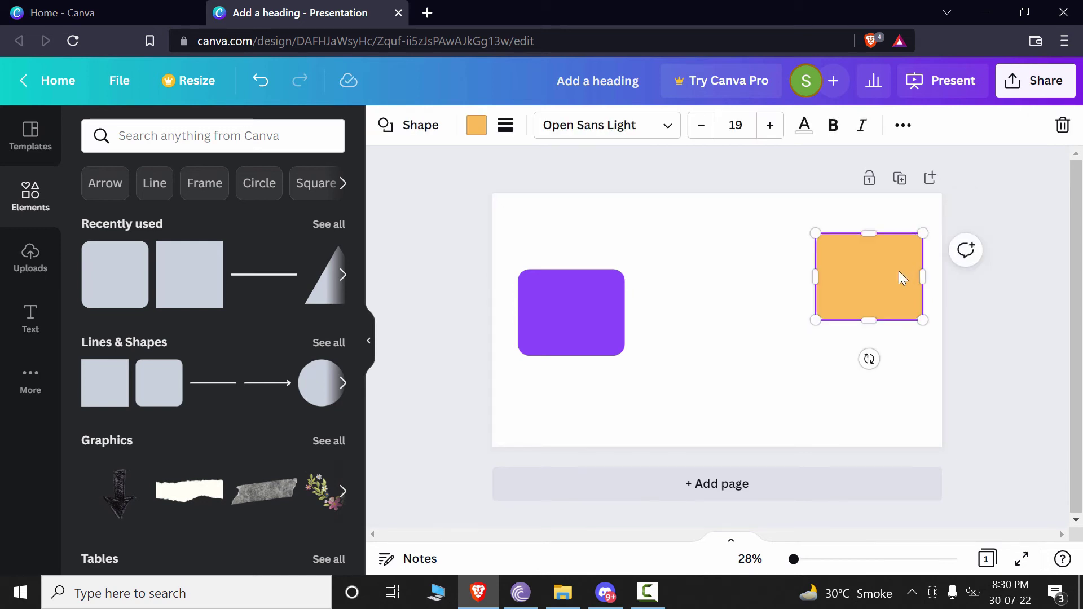
key(ctrl+z)
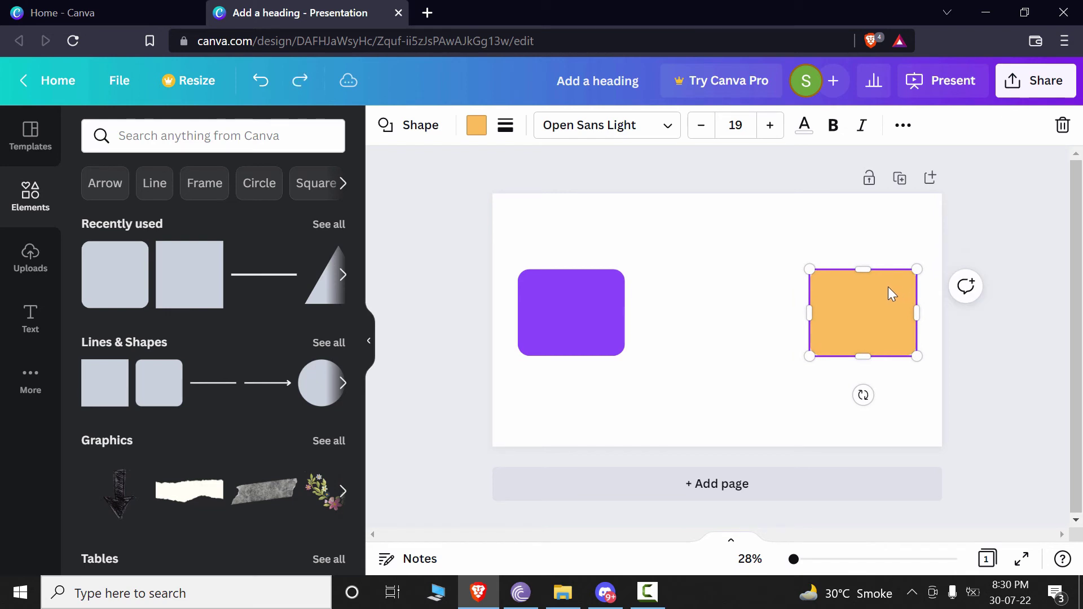
click(912, 251)
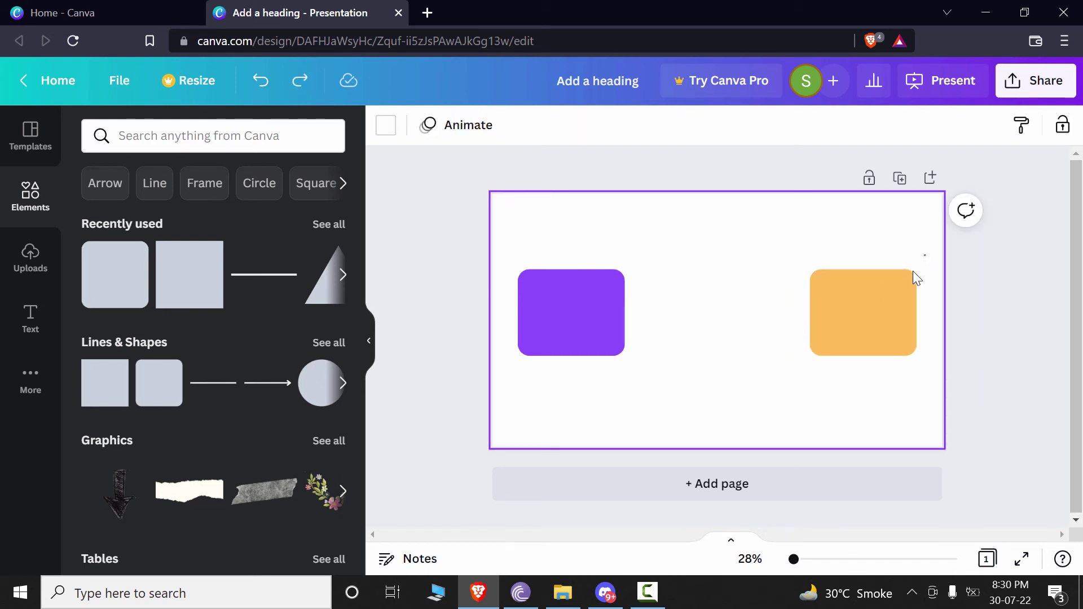
drag(924, 255, 505, 385)
click(869, 178)
Step: Click the orange and purple rectangles to confirm both are locked
click(806, 339)
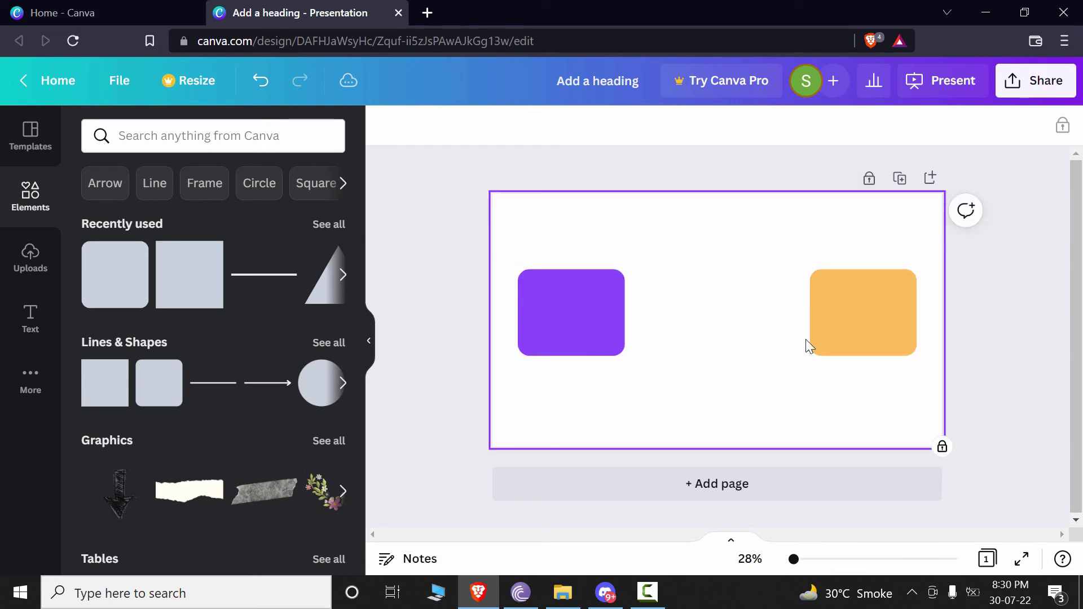
click(811, 338)
click(763, 421)
click(612, 282)
click(814, 341)
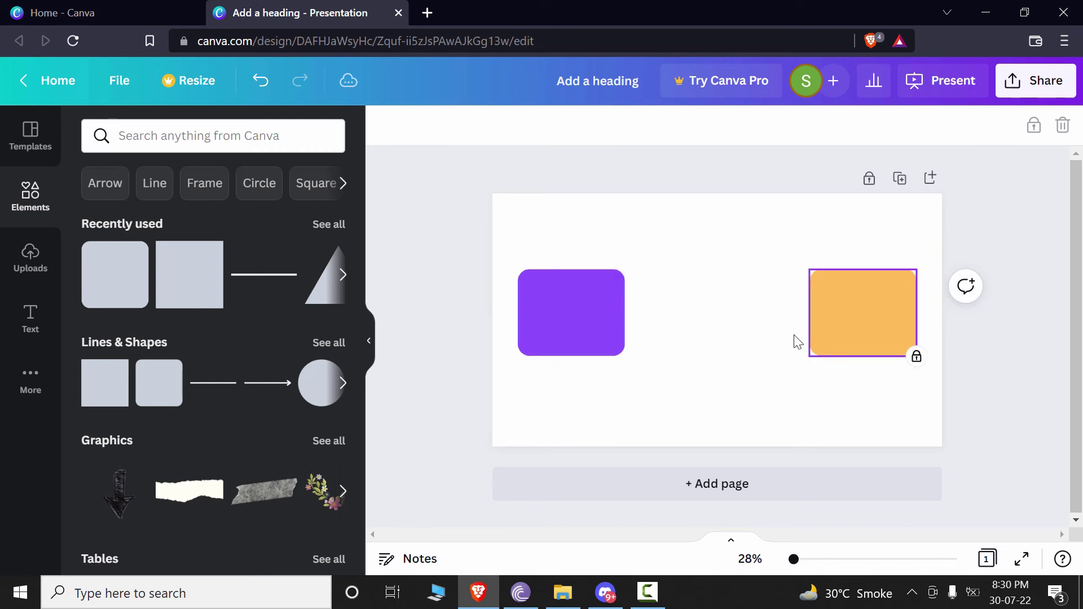
click(836, 358)
click(879, 293)
Step: Select both rectangles with Ctrl+A, toggle the padlock, then reselect the page
click(875, 270)
key(ctrl+a)
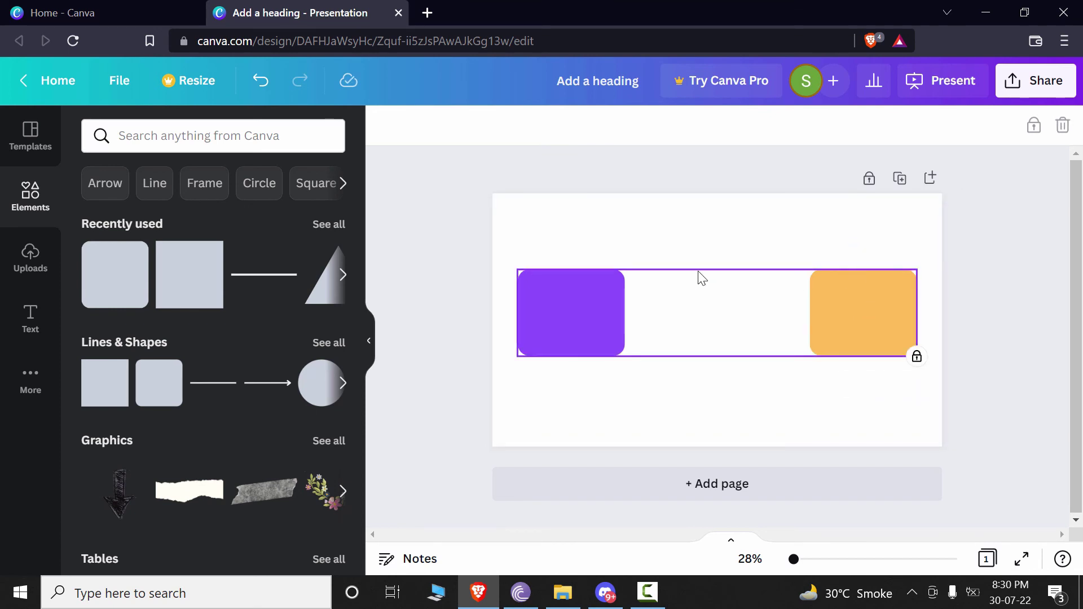
click(868, 183)
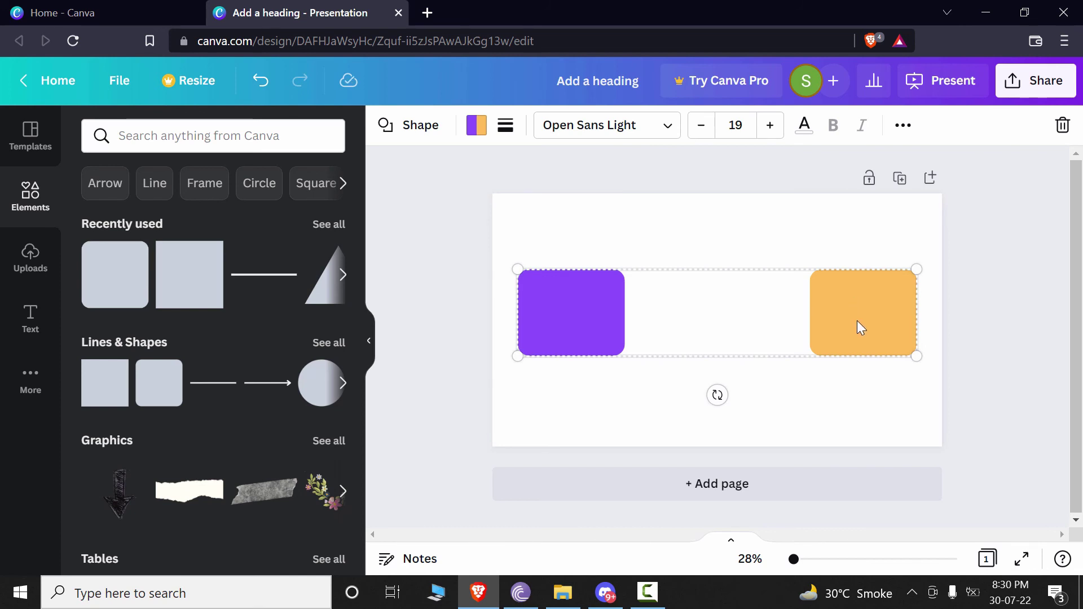
click(844, 241)
click(844, 338)
click(864, 233)
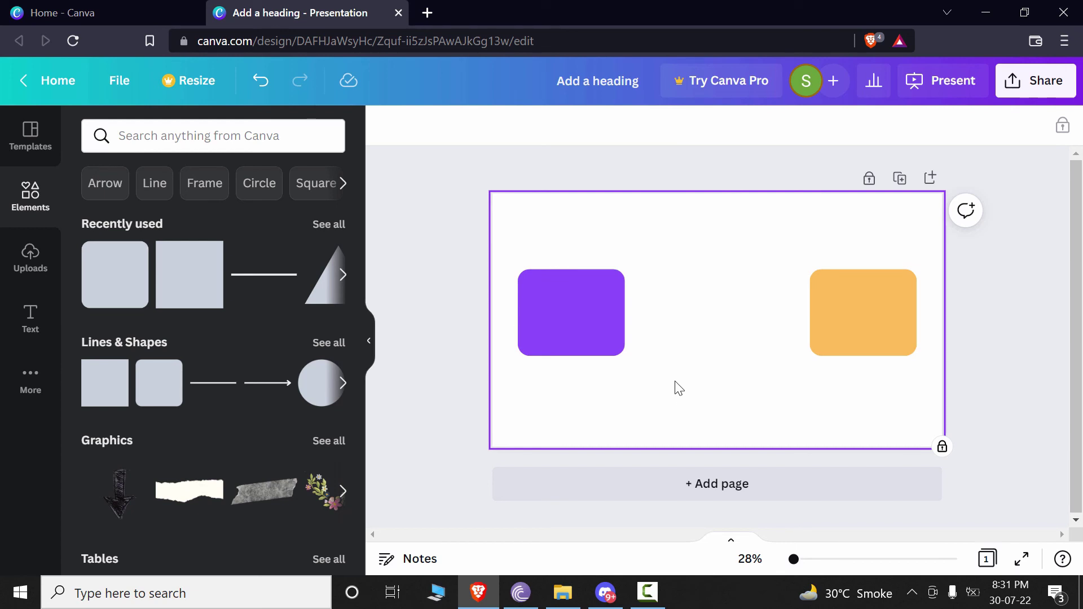
Step: Drag the zoom slider from 28% to 37% to view the locked rectangles larger
drag(793, 560, 797, 562)
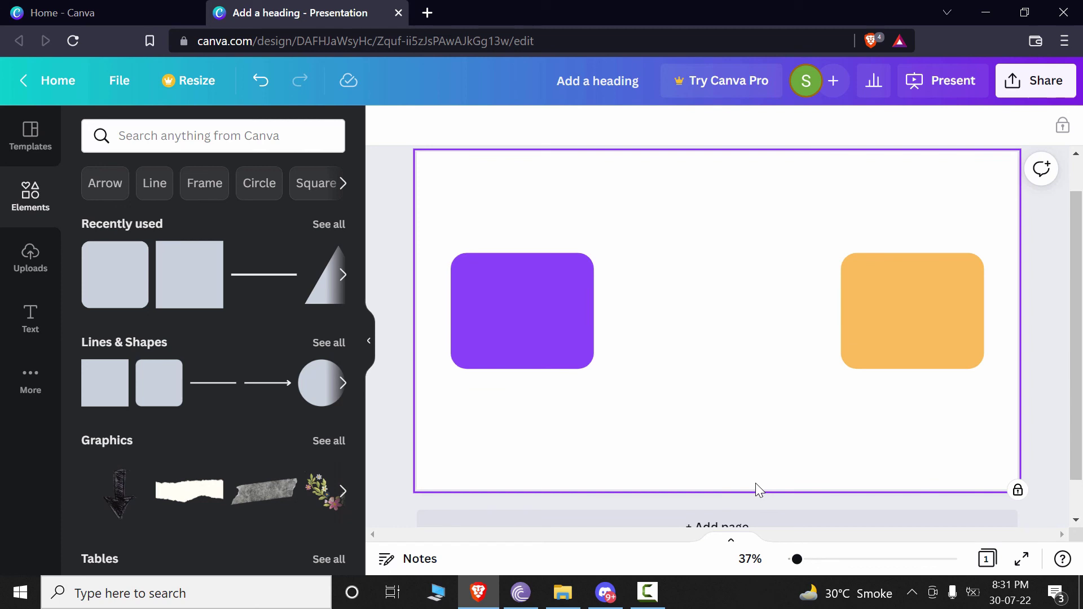
scroll(675, 387, down, 3)
drag(789, 559, 797, 562)
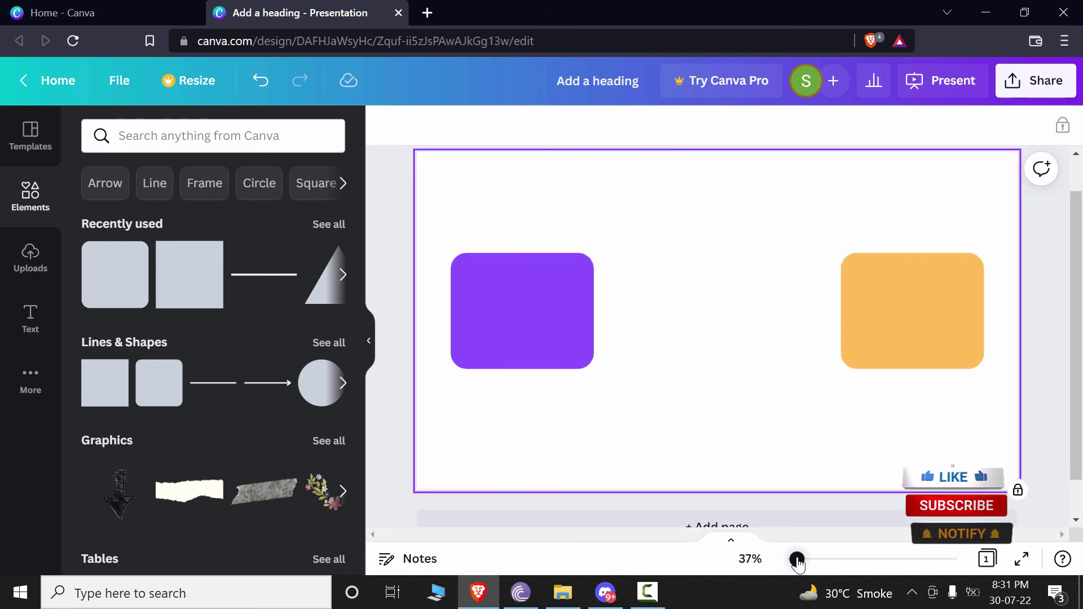